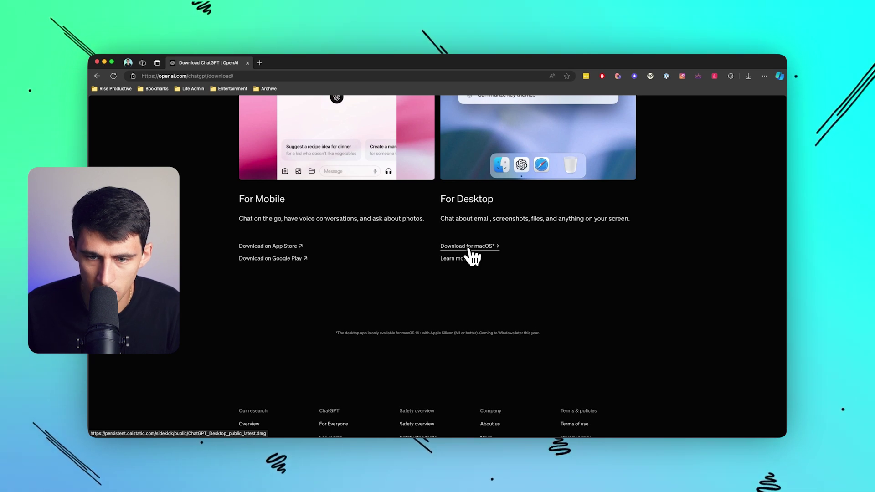
Step: Start the macOS ChatGPT download, cancel it, and launch the ChatGPT app from the Dock
scroll(473, 258, up, 4)
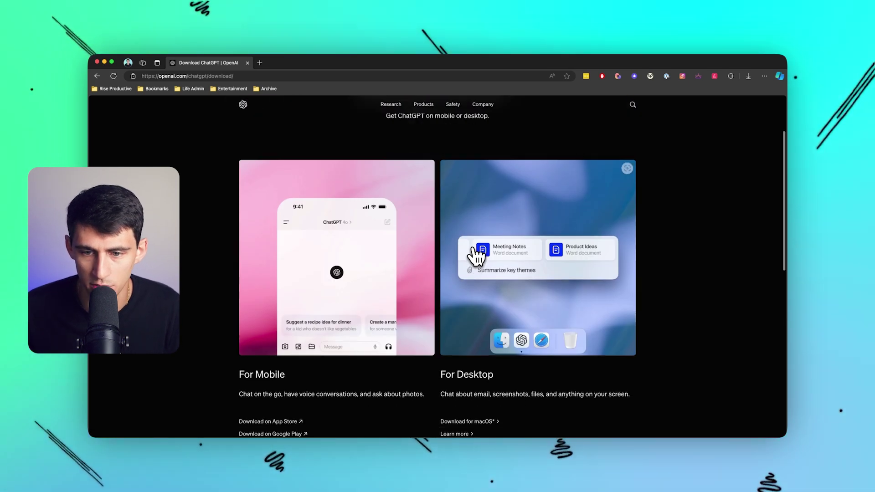
scroll(476, 258, up, 1)
scroll(477, 258, down, 2)
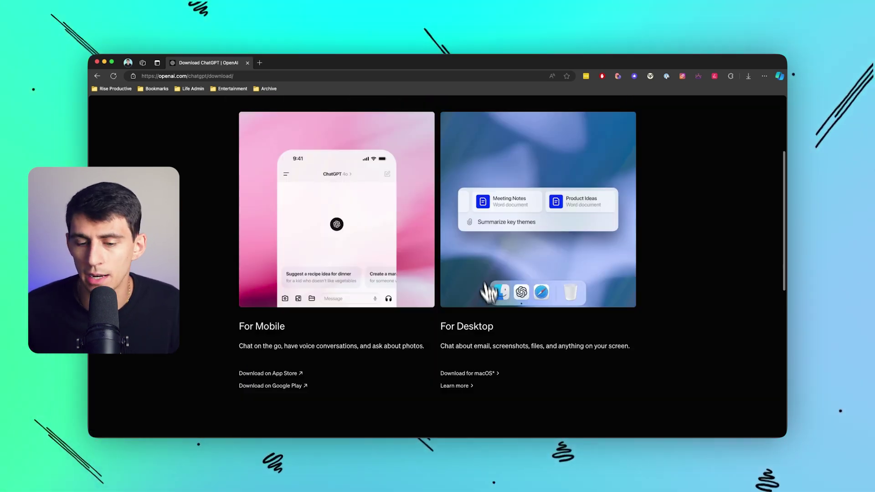
scroll(551, 297, up, 3)
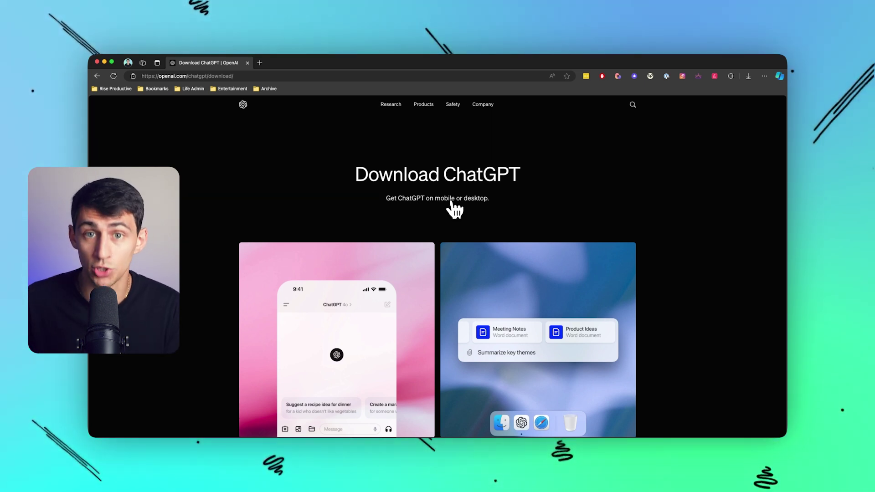
scroll(474, 227, down, 10)
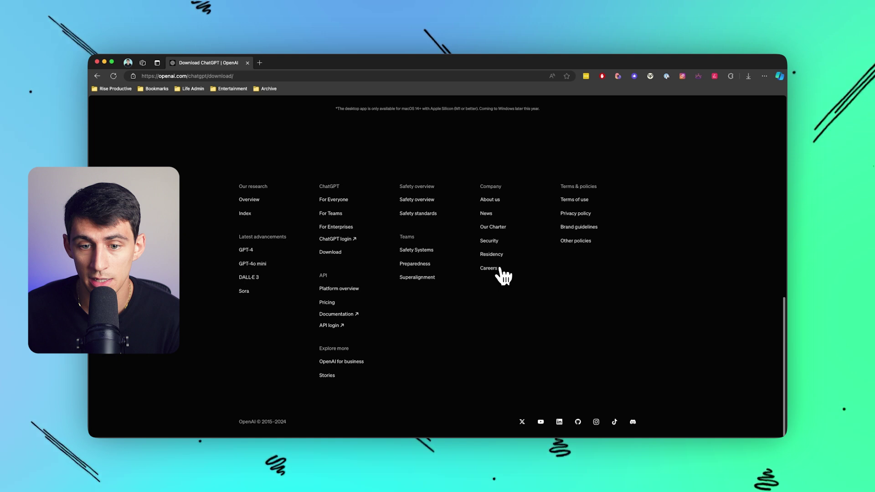
scroll(501, 273, up, 4)
click(470, 223)
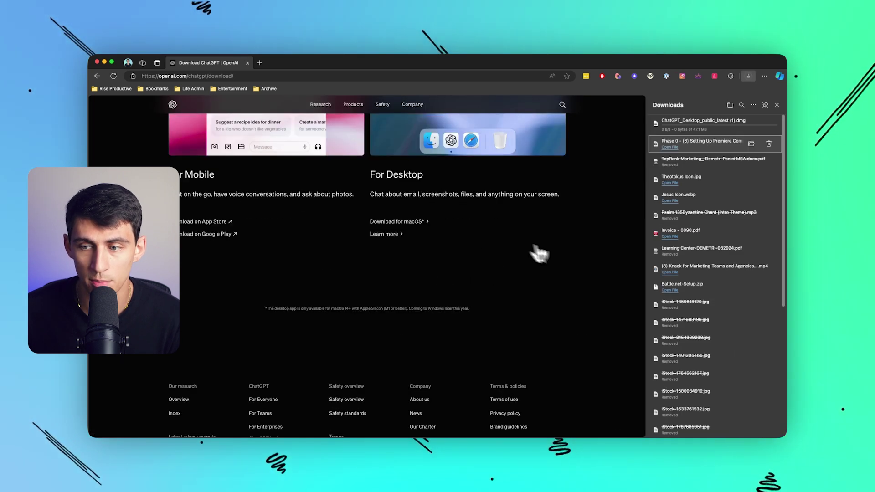
click(769, 124)
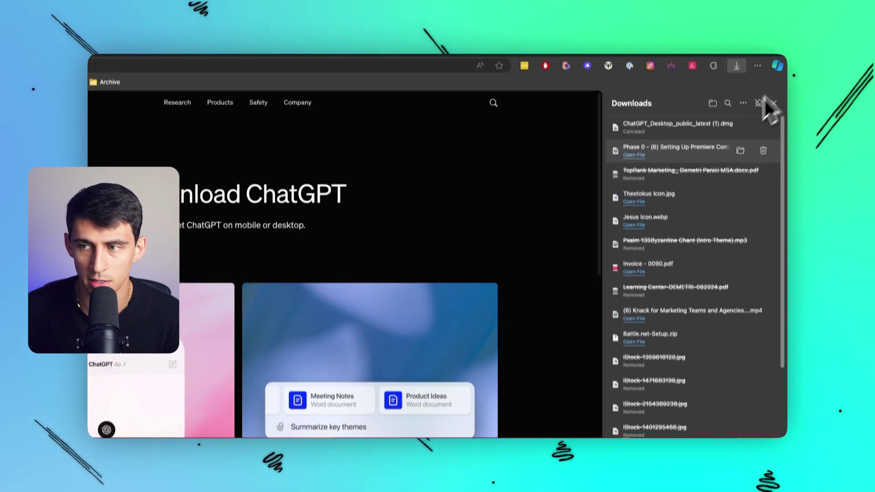
click(504, 422)
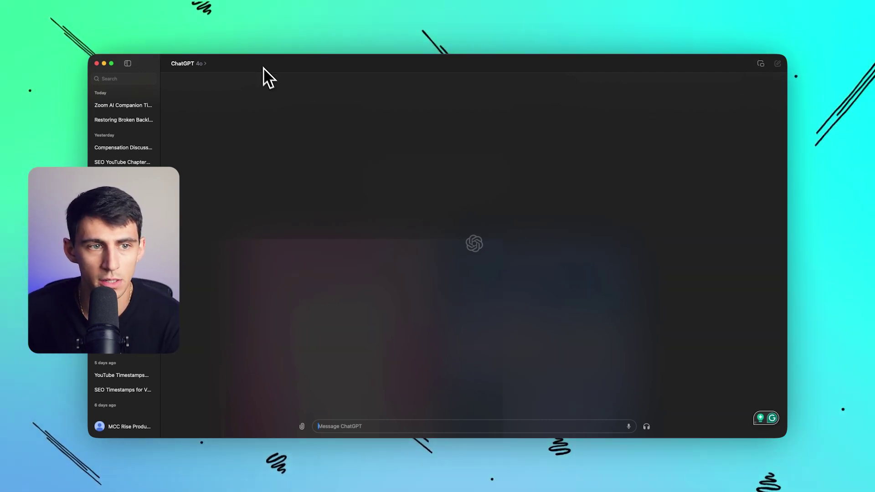
Step: Collapse and reopen the sidebar, browse the GPT-4o model list, and toggle Temporary Chat on and off
click(127, 64)
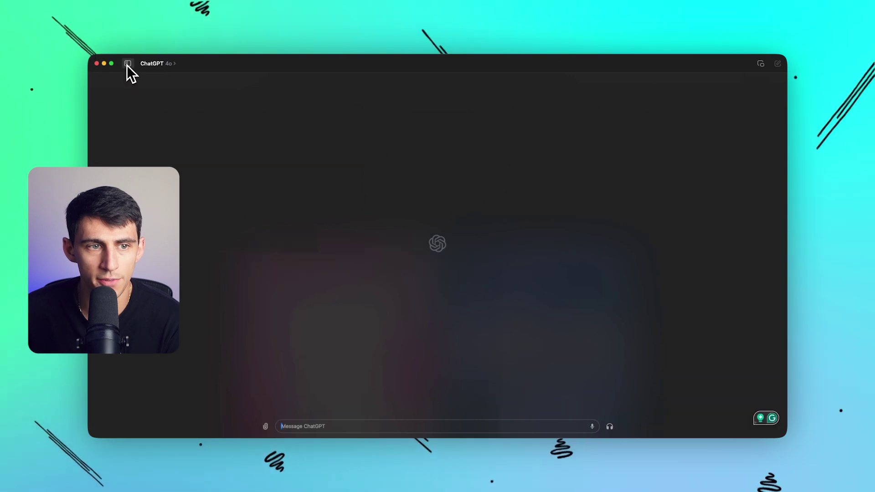
click(127, 64)
click(195, 65)
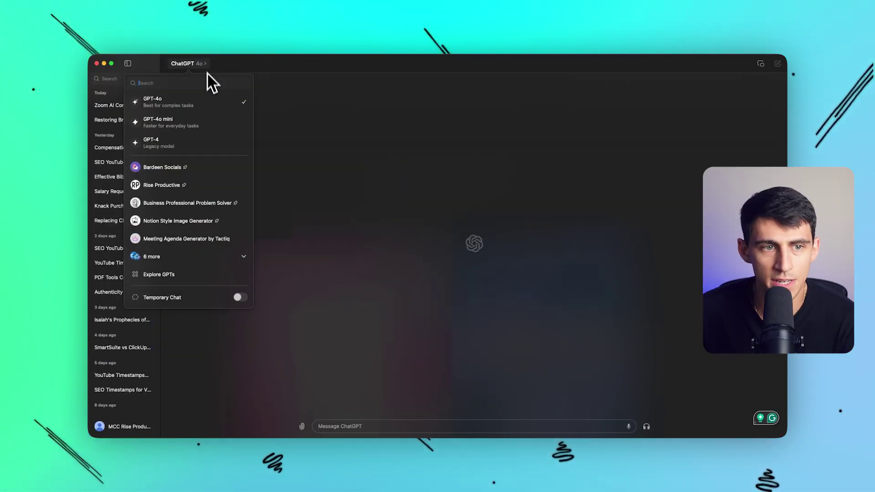
click(199, 64)
click(198, 64)
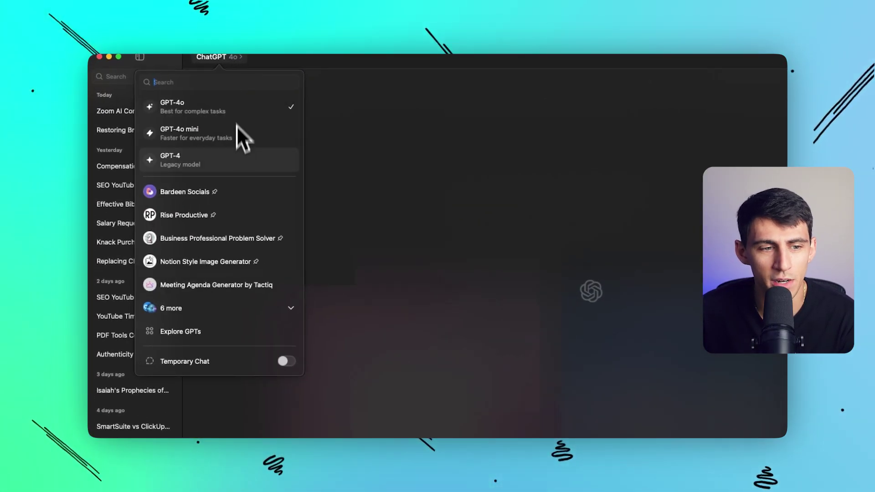
click(283, 292)
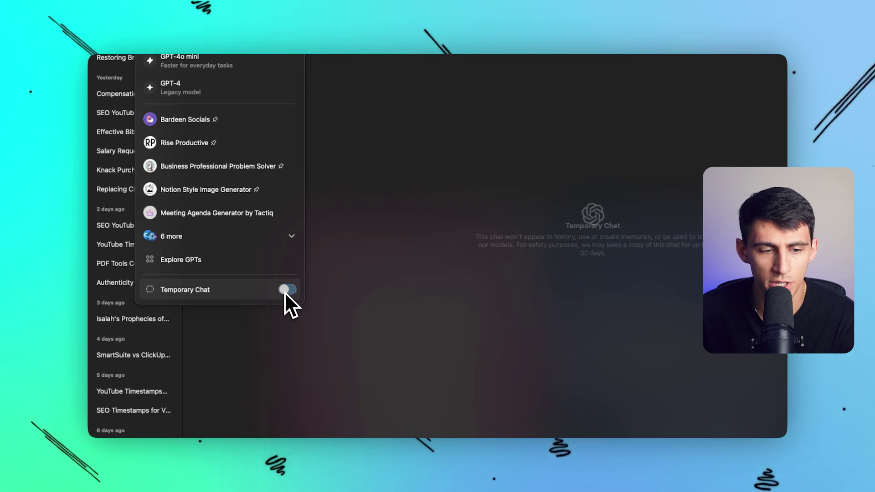
click(286, 291)
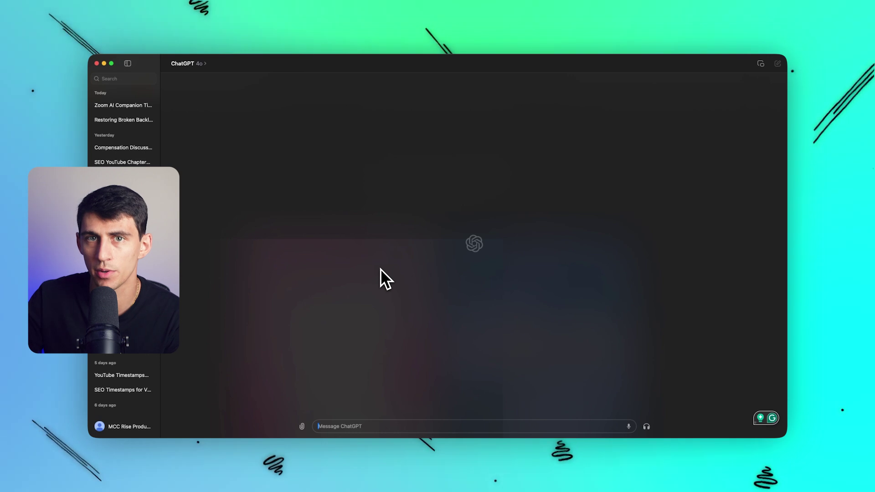
Step: Start voice mode and hold a spoken conversation with ChatGPT
click(627, 426)
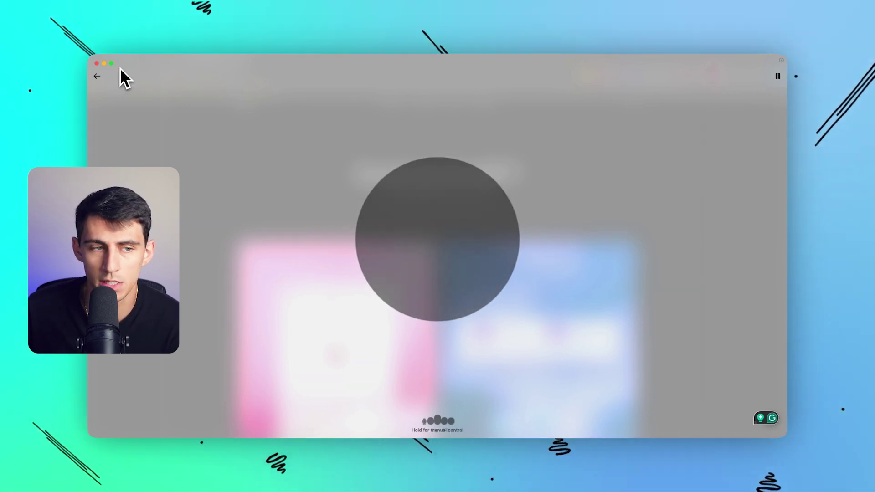
Step: End voice mode, open the floating companion window, centre it, then close it
click(97, 76)
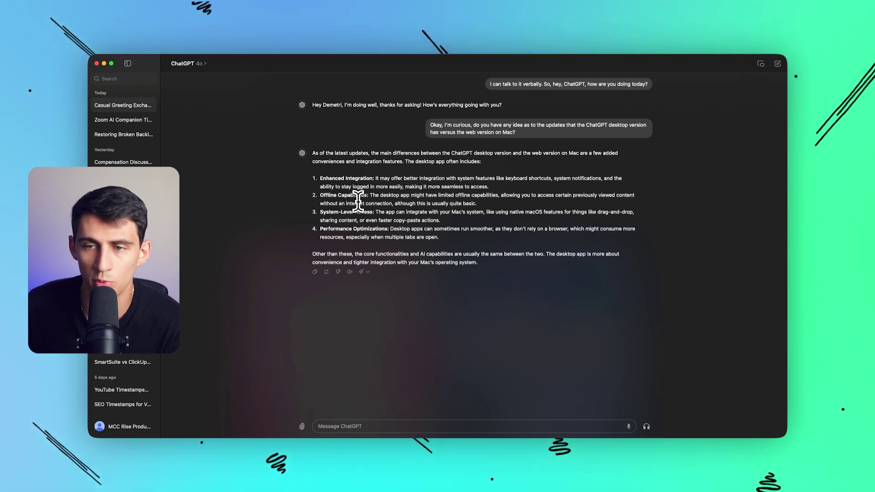
click(761, 64)
drag(469, 251, 469, 150)
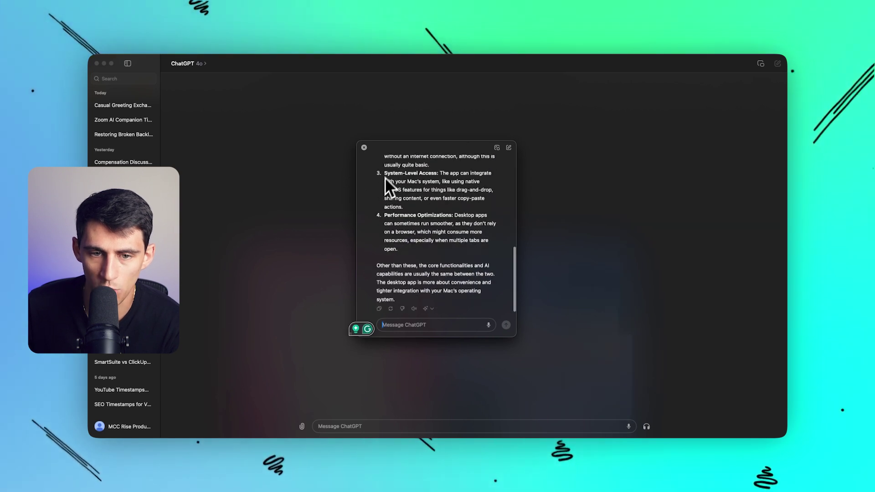
click(364, 147)
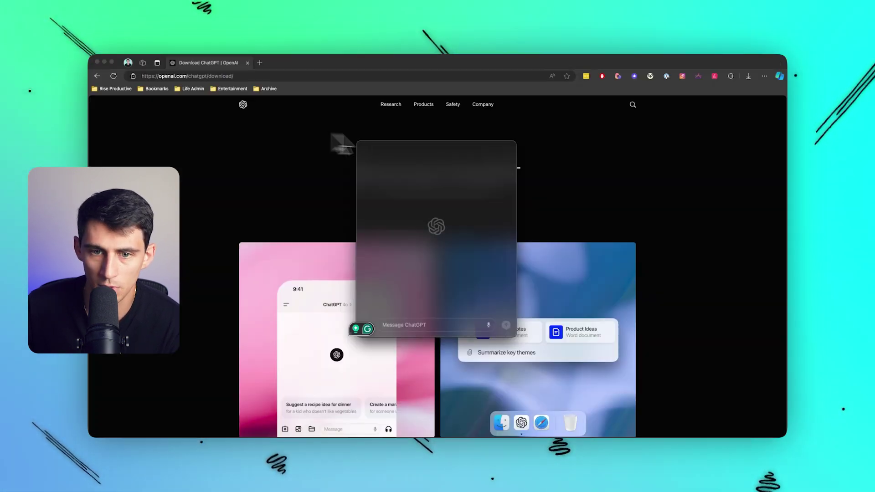
Step: Move the companion window over the browser, expand it to the full app, then reopen the companion window
drag(422, 150, 634, 113)
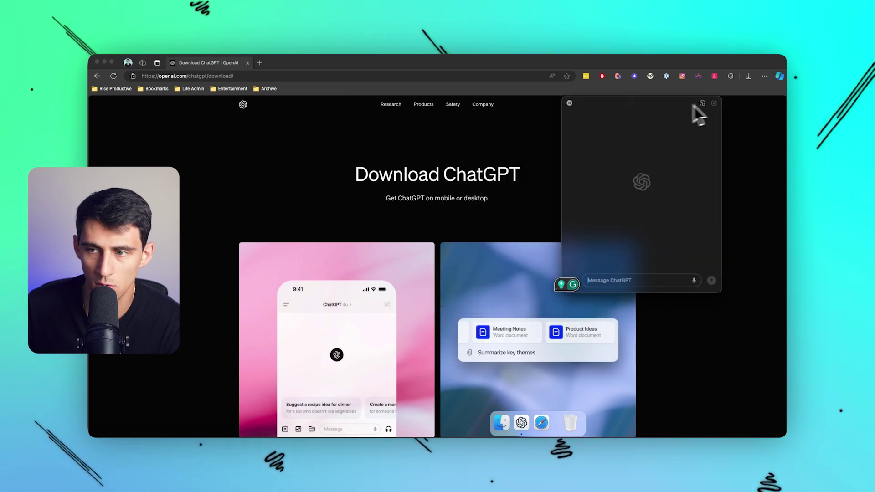
click(712, 103)
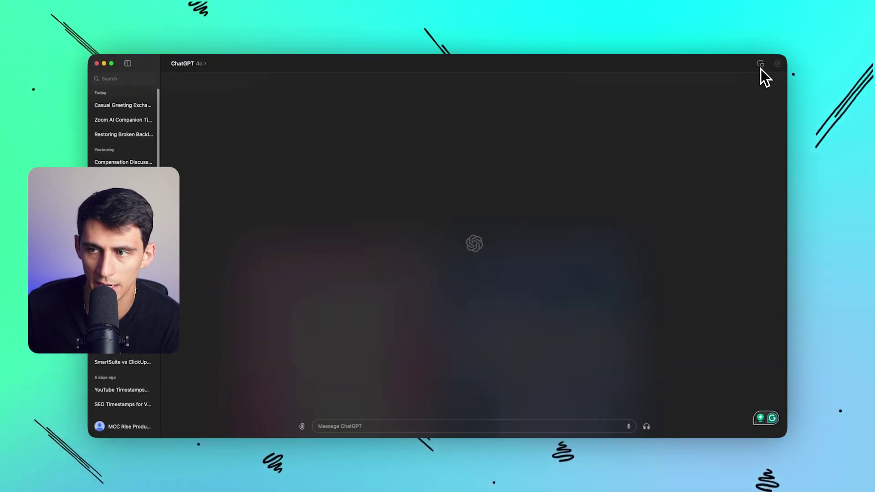
click(761, 64)
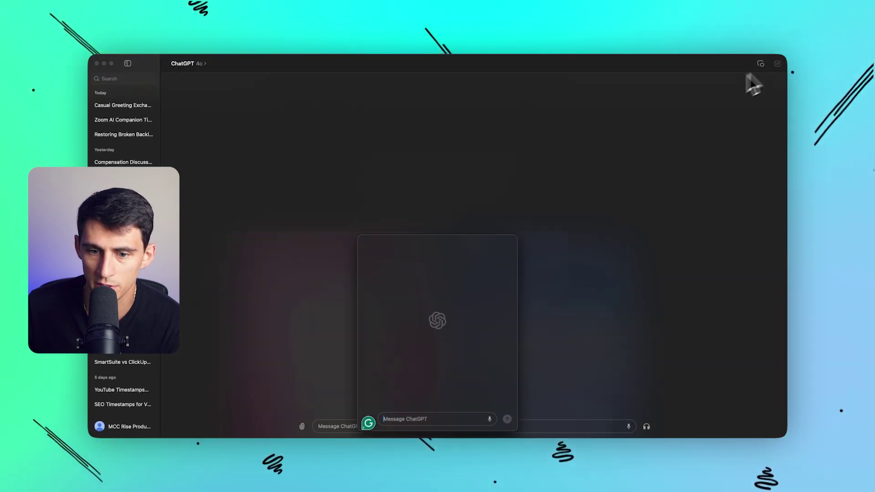
Step: Hide the main ChatGPT window, then narrow the companion panel and nudge it right over the browser
click(104, 63)
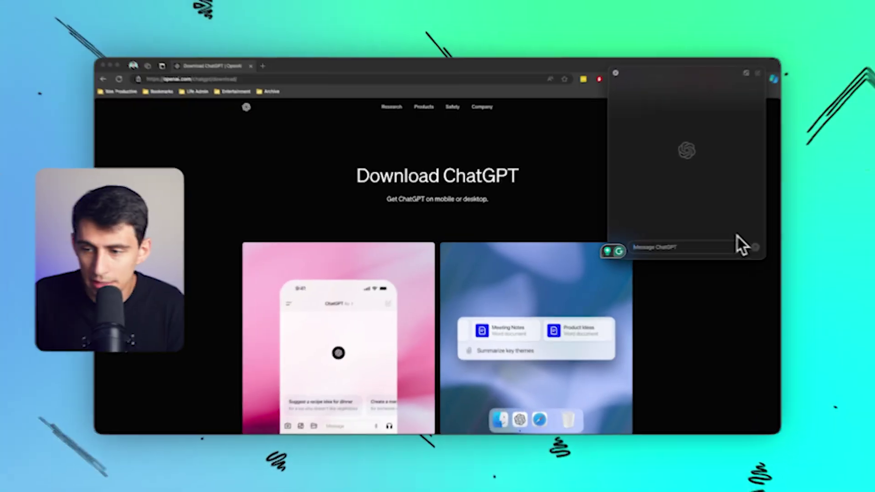
drag(609, 209, 640, 210)
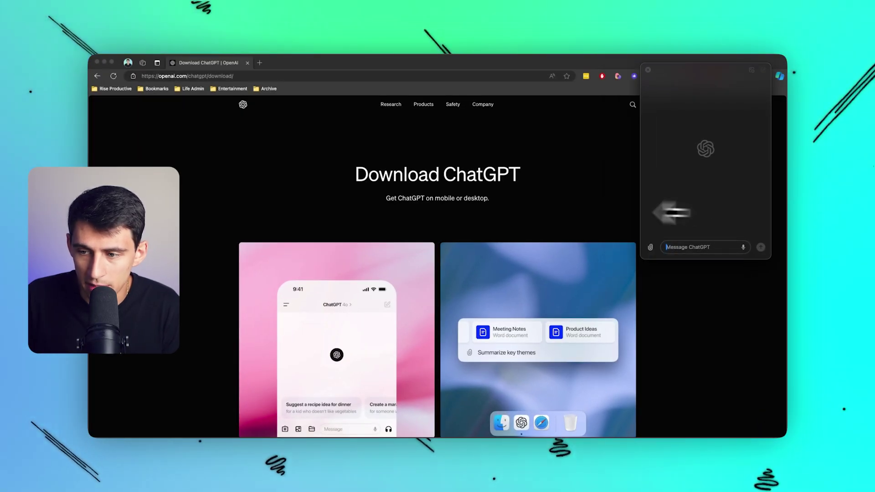
drag(681, 72, 697, 72)
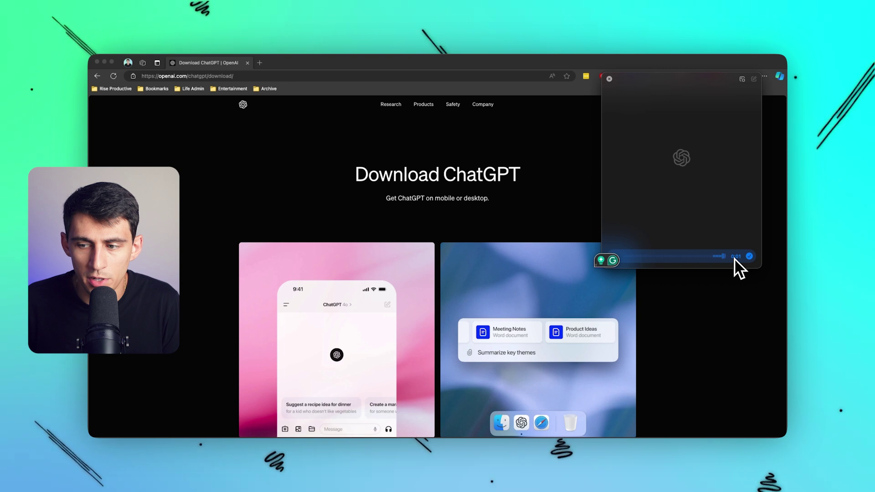
Step: Send the dictated Notion vs Todoist question, then ask how to improve a ChatGPT desktop video, stopping each reply early
click(749, 256)
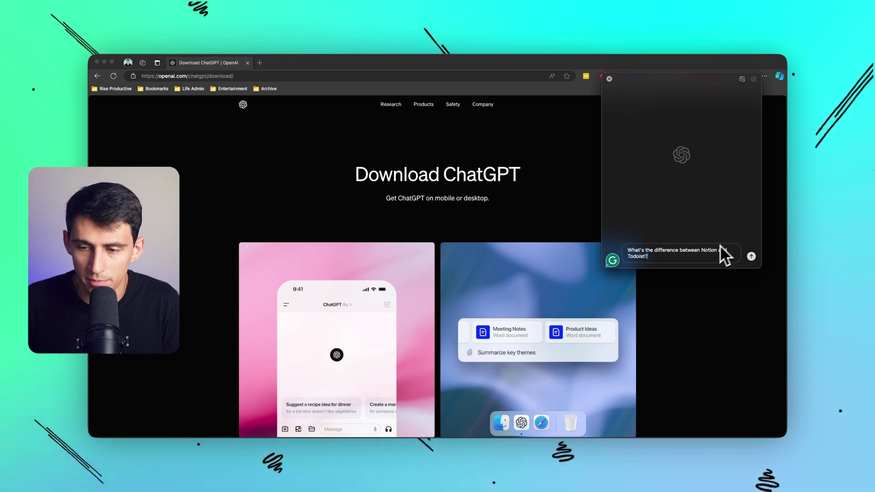
click(751, 256)
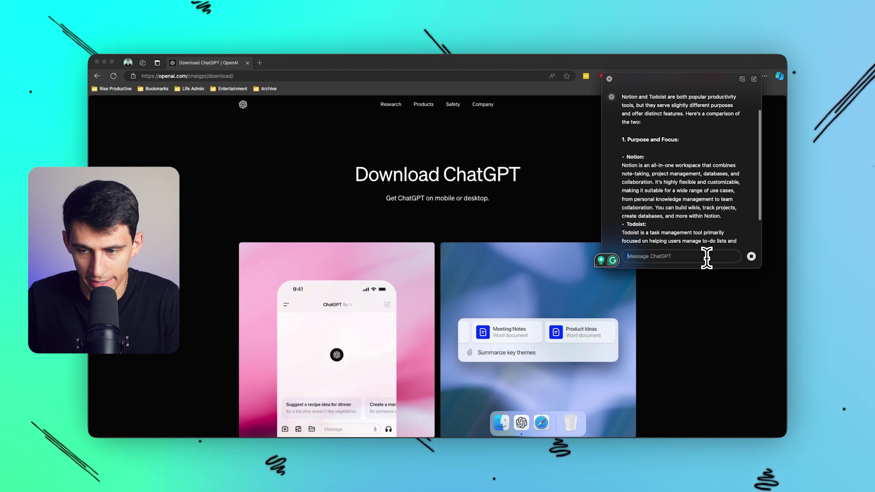
text(i'm makin)
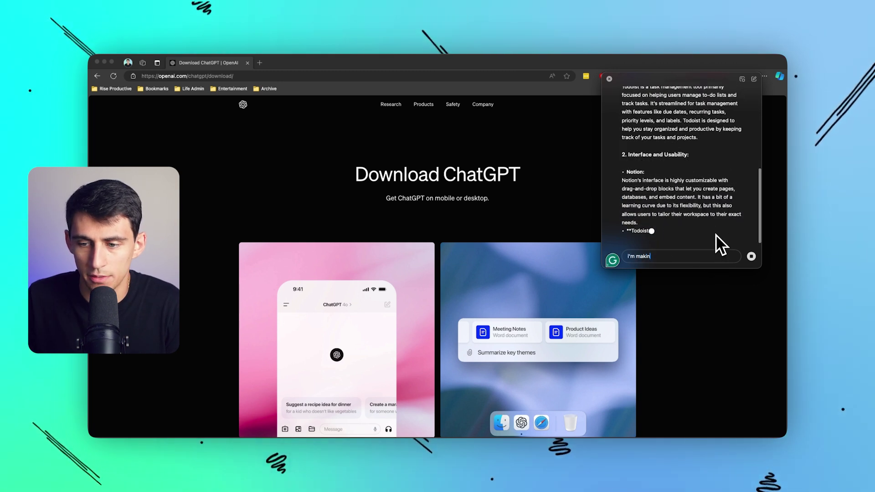
text(g a video about c)
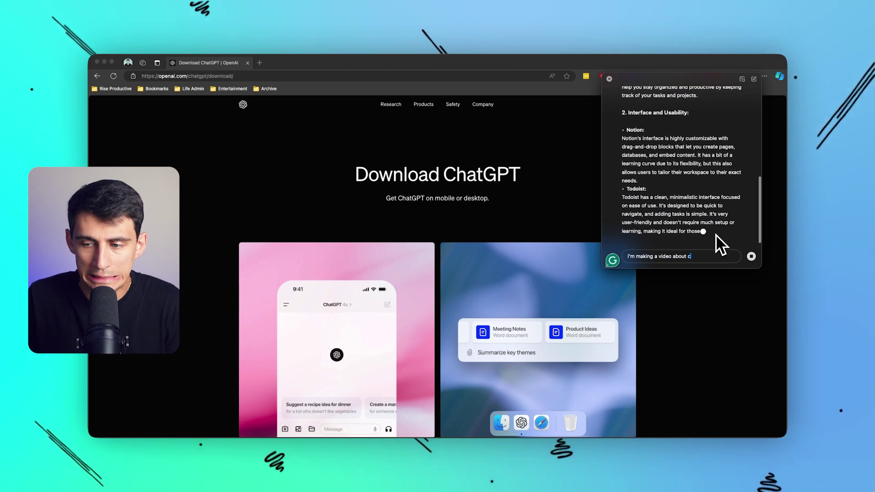
text(hatgpt desktop right)
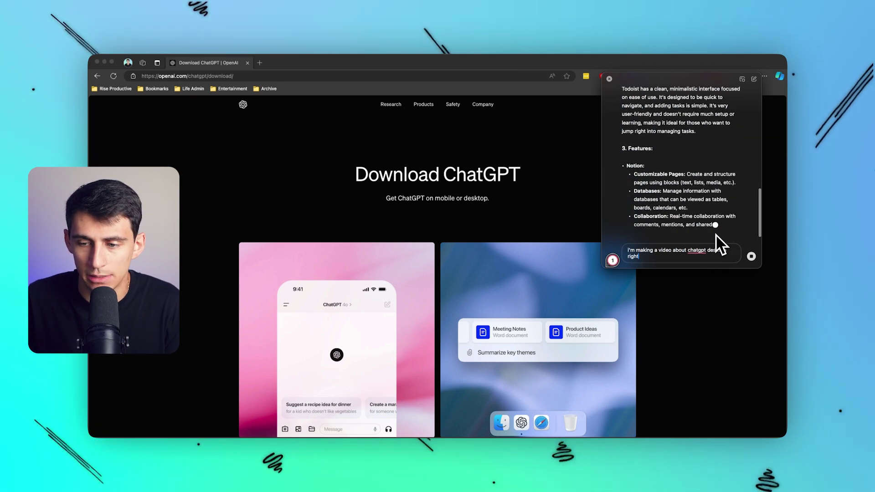
text( now how do i make it better?)
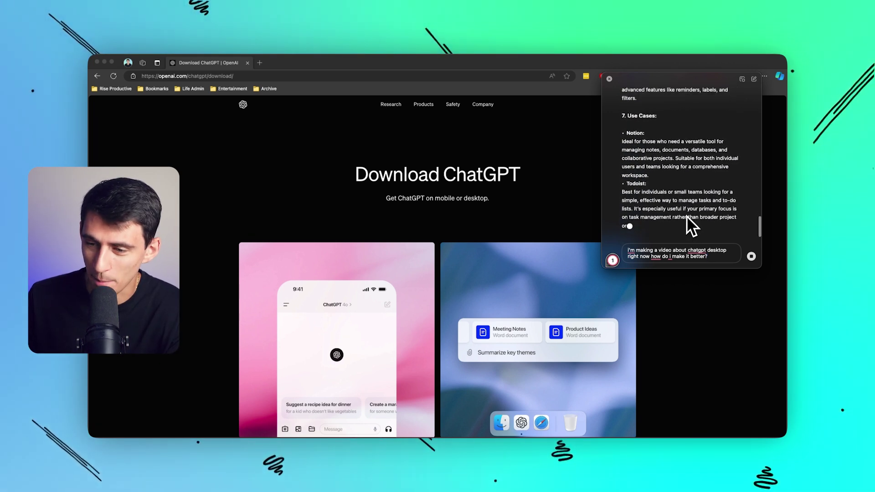
click(751, 256)
key(Return)
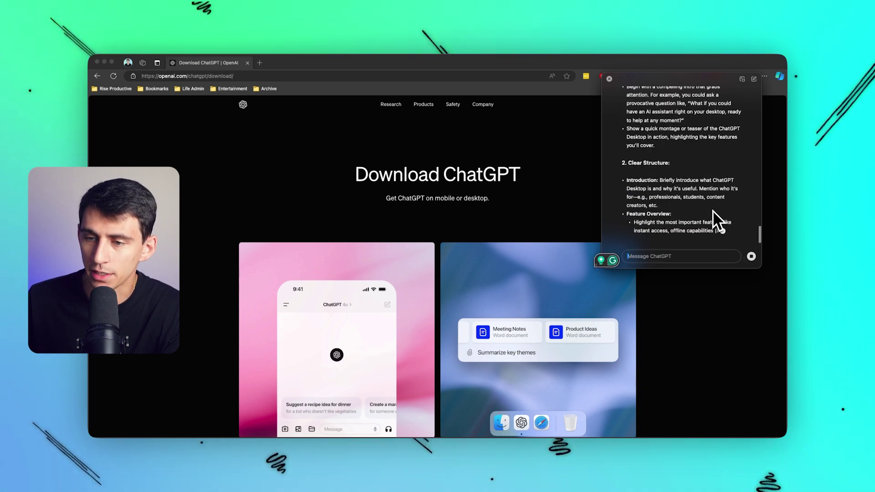
click(751, 256)
Step: Close the floating companion panel and bring the main ChatGPT window back from the Dock
click(609, 79)
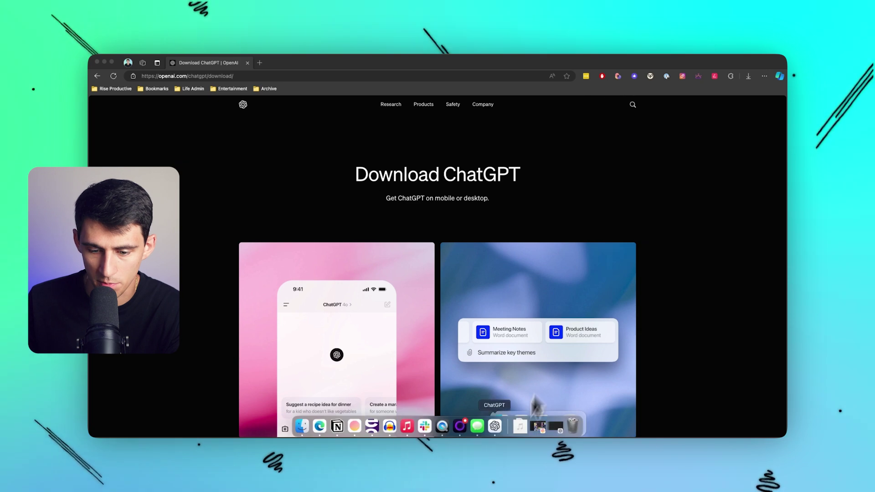
click(491, 431)
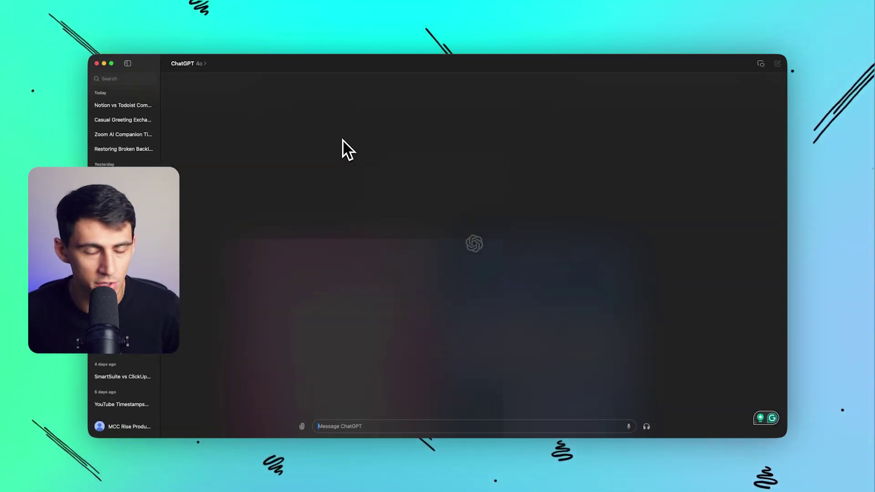